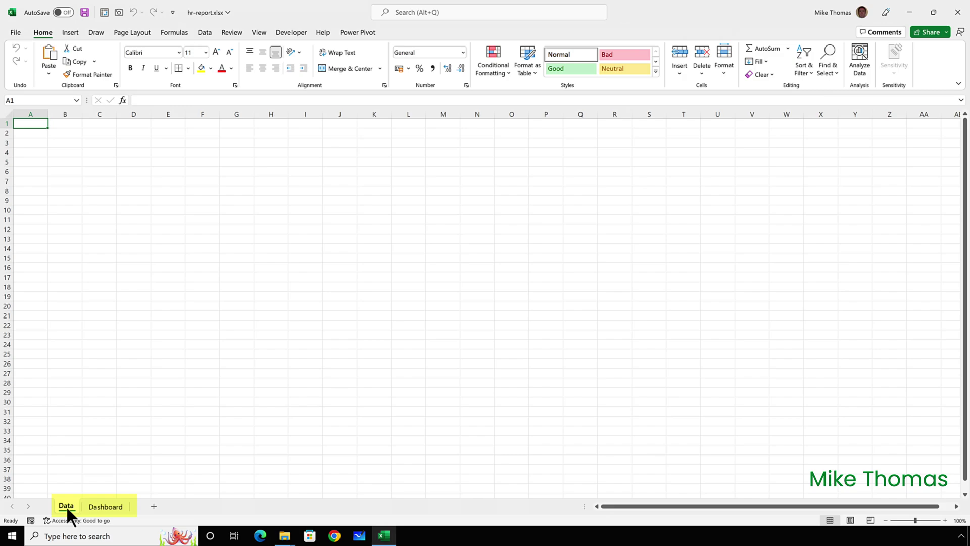
# - Switch to the Dashboard sheet tab of hr-report.xlsx
pyautogui.click(96, 505)
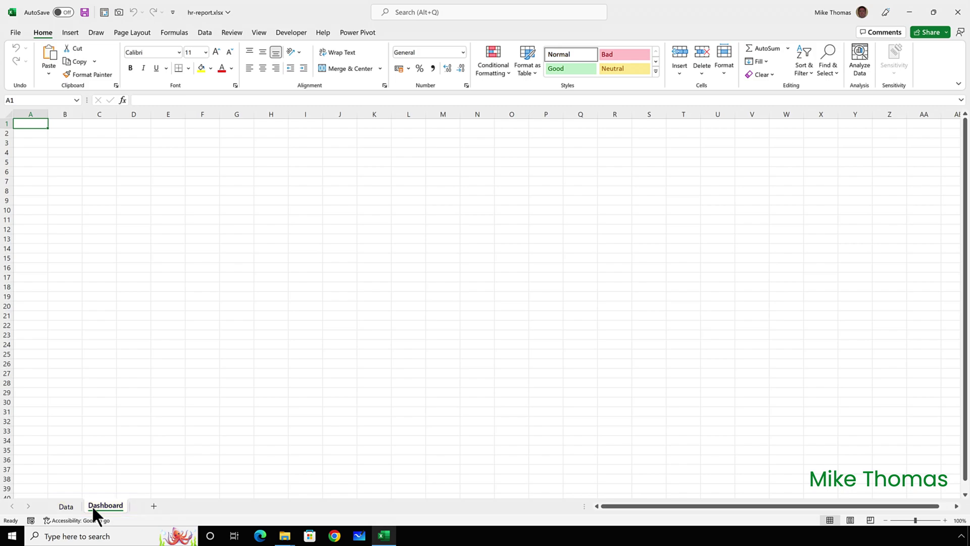
# - Import Desktop\Data\power-query-load.csv with the default Load onto a new sheet
pyautogui.click(204, 33)
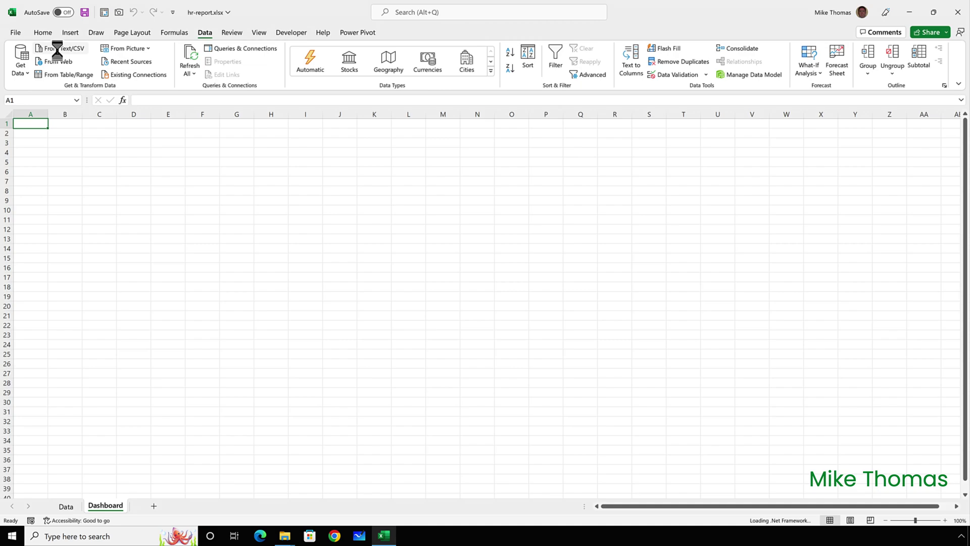
pyautogui.click(51, 156)
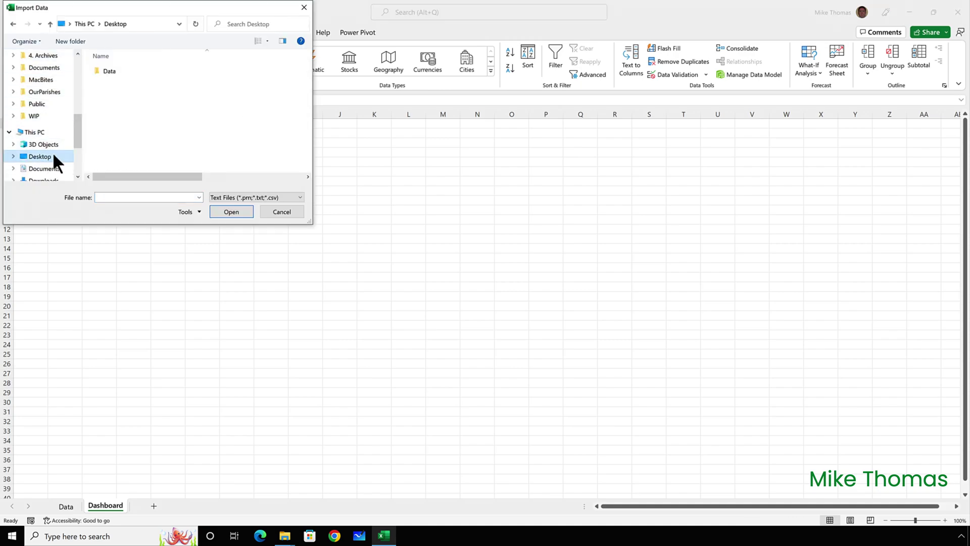
pyautogui.doubleClick(121, 70)
pyautogui.doubleClick(150, 71)
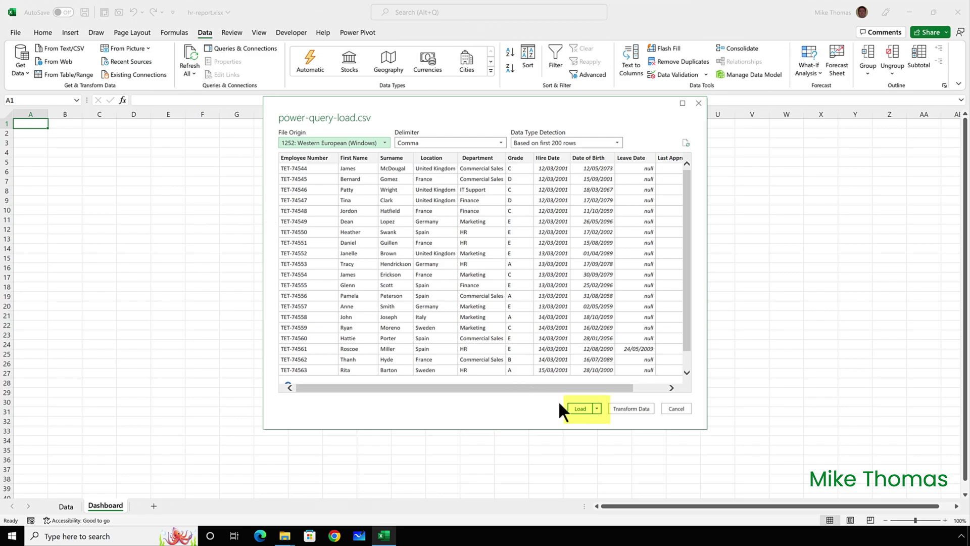
pyautogui.click(579, 408)
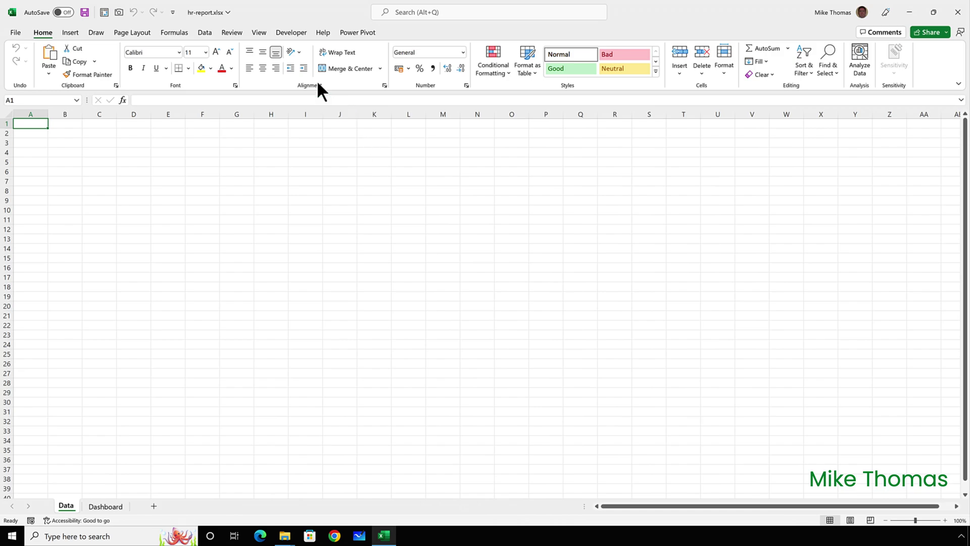
# - Open Desktop\Data\power-query-load.csv in the From Text/CSV import preview
pyautogui.click(207, 32)
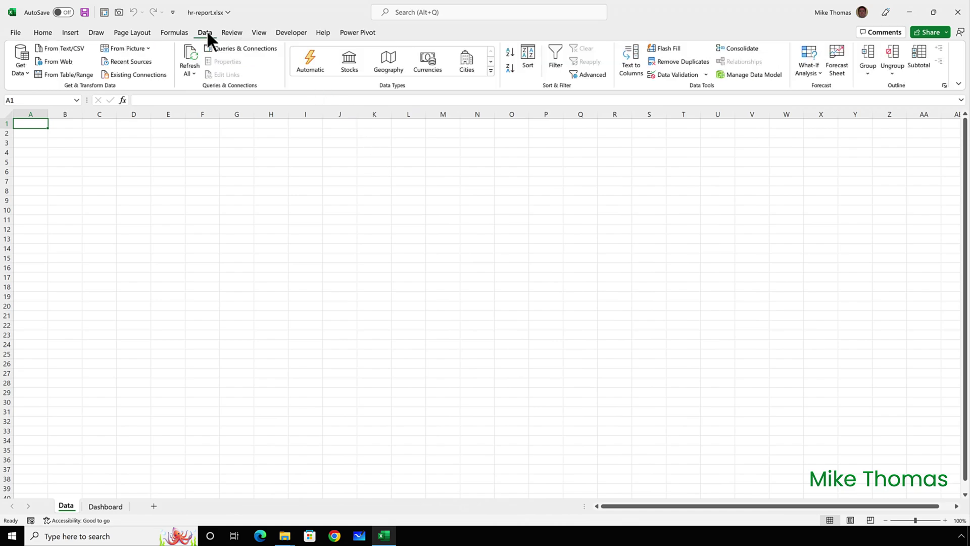
pyautogui.click(70, 48)
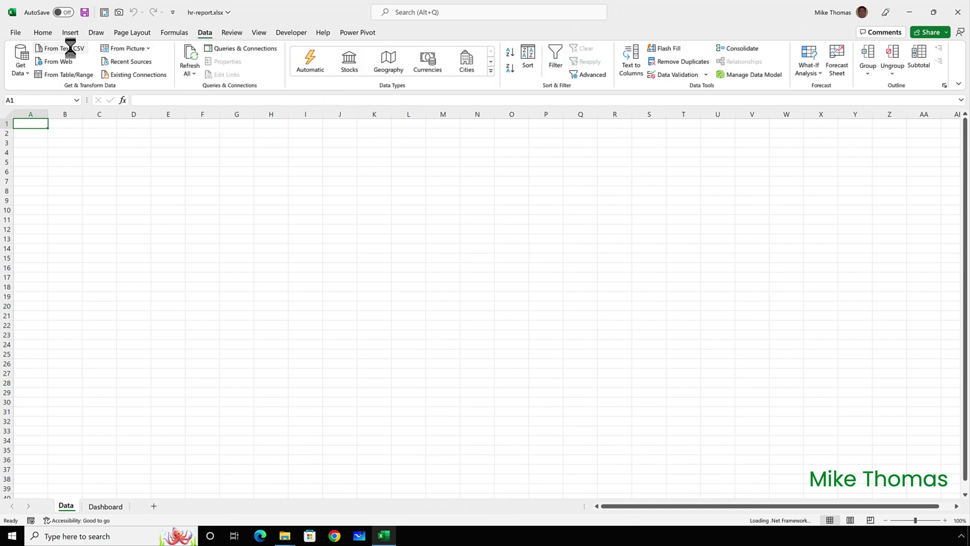
pyautogui.click(40, 156)
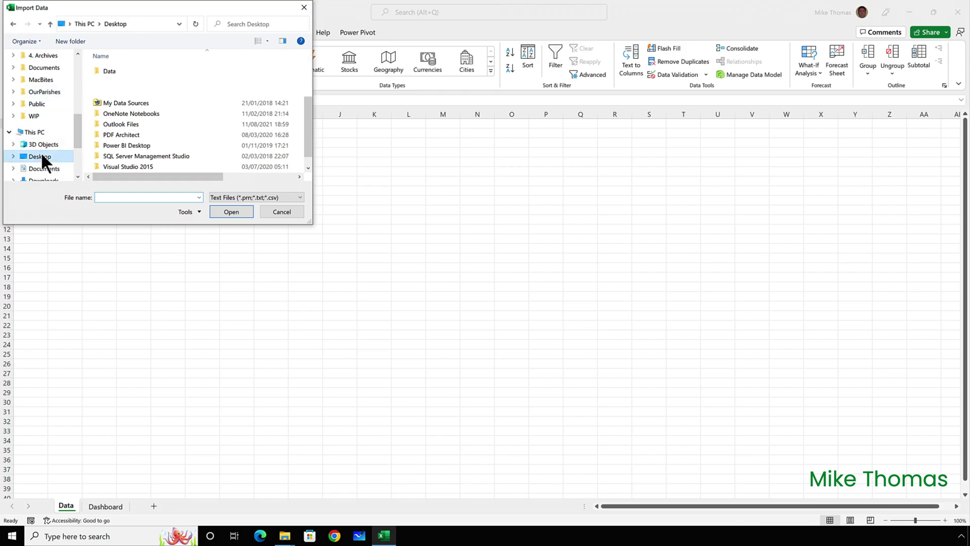
pyautogui.doubleClick(110, 71)
pyautogui.doubleClick(151, 72)
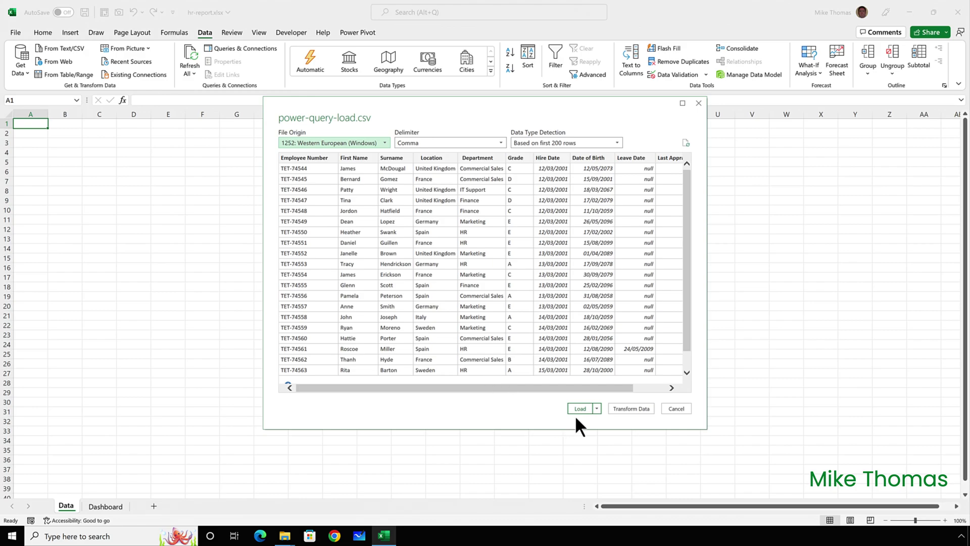
# - Load the CSV as a table on the existing Data sheet at cell A3
pyautogui.click(597, 409)
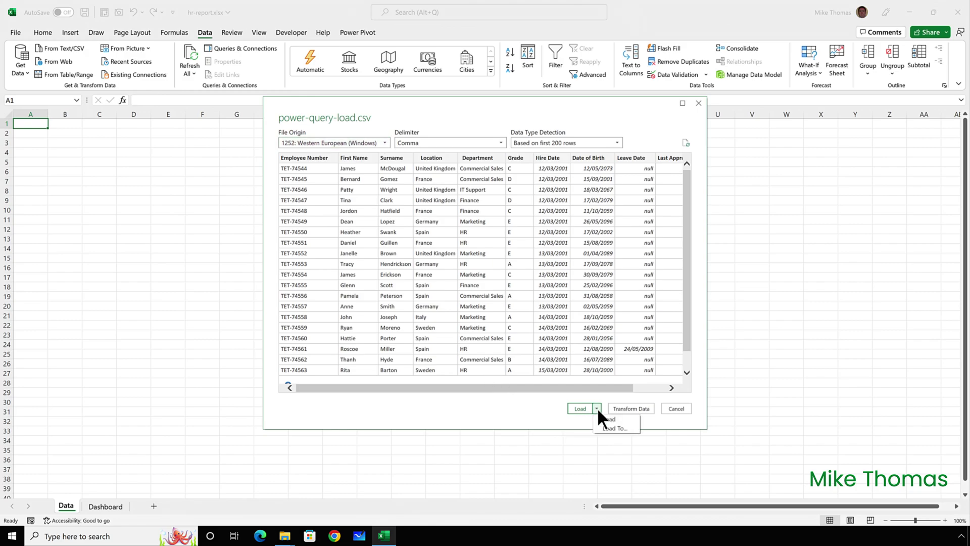
pyautogui.click(622, 428)
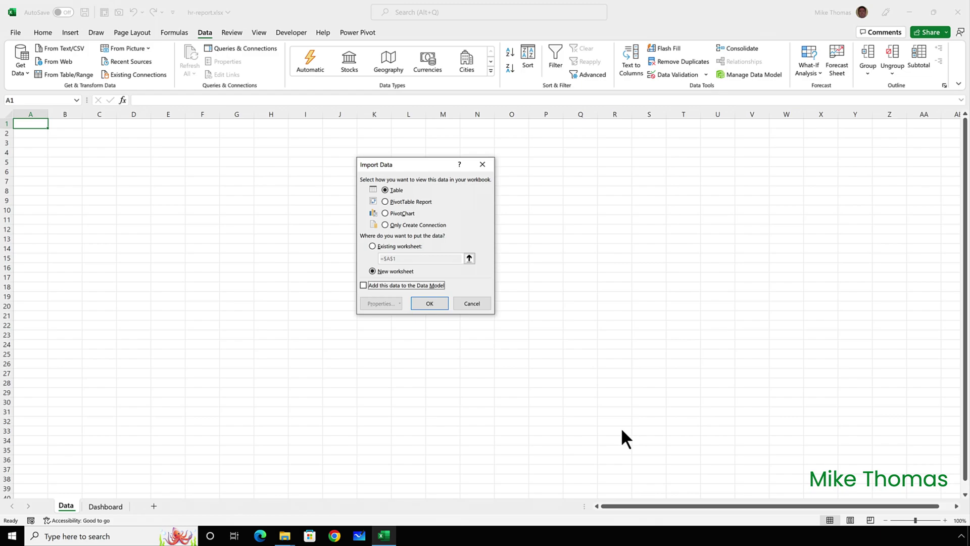
pyautogui.click(399, 246)
pyautogui.click(403, 260)
pyautogui.press('BackSpace')
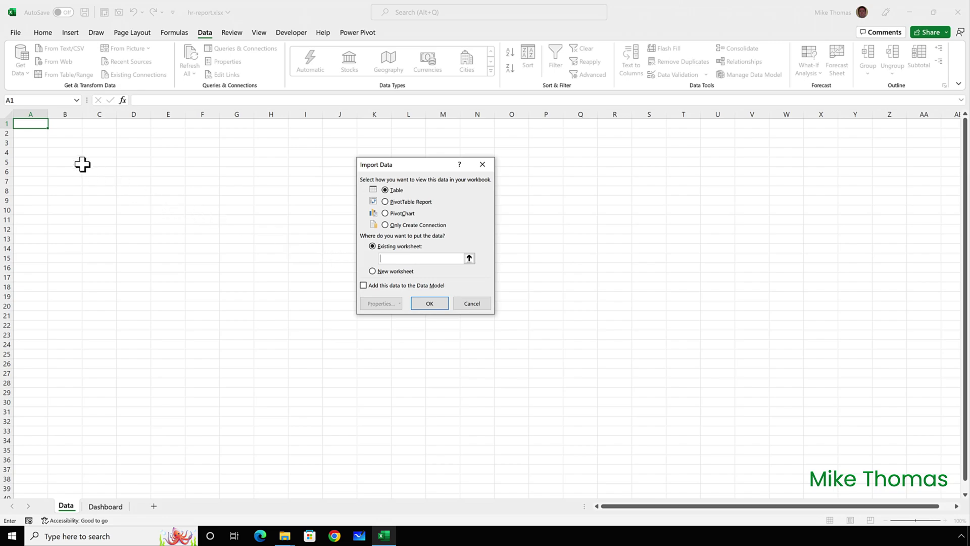
pyautogui.click(35, 144)
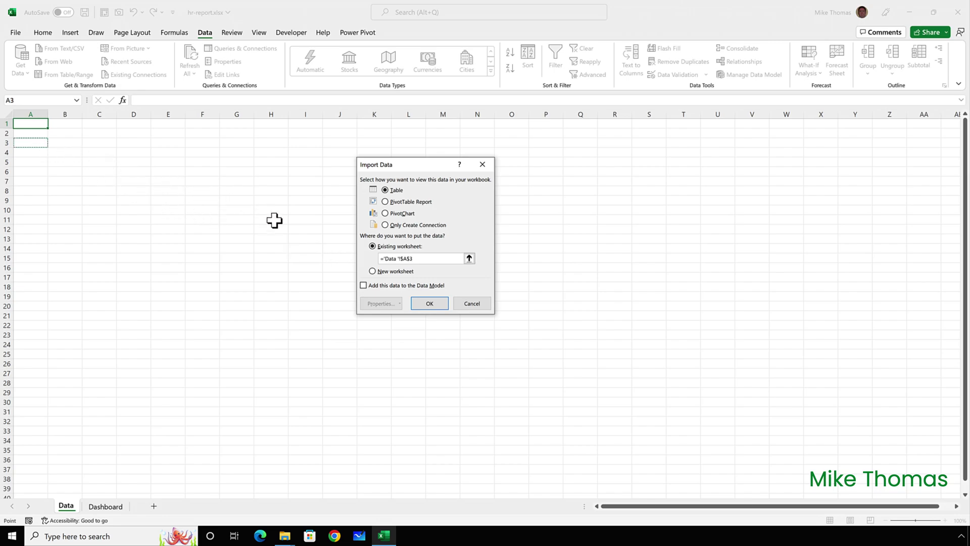
pyautogui.click(429, 303)
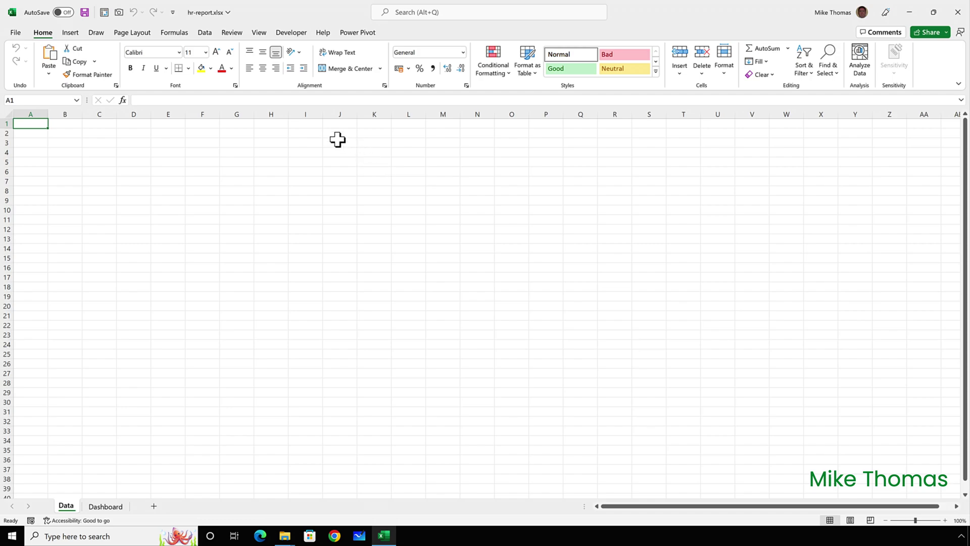
# - Open Desktop\Data\power-query-load.csv in the From Text/CSV import preview
pyautogui.click(205, 32)
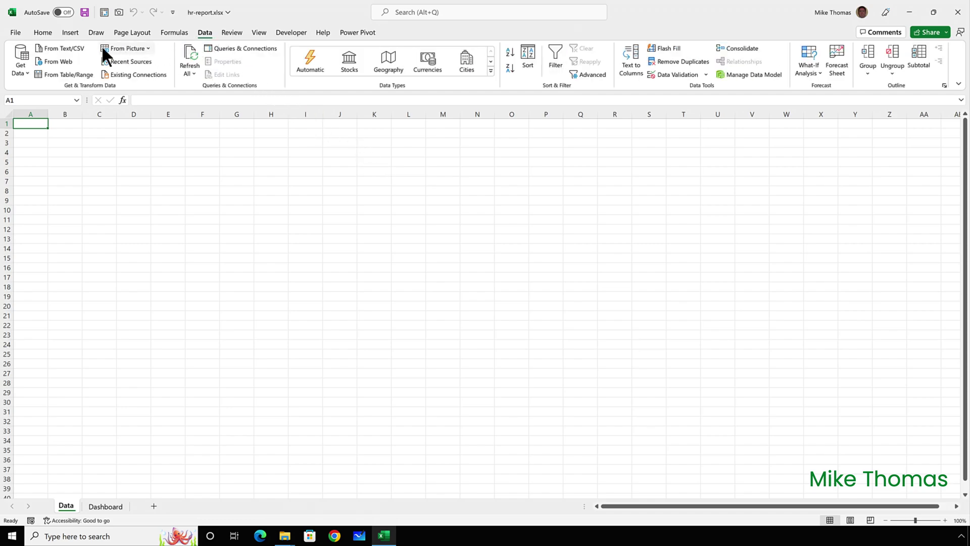
pyautogui.click(68, 48)
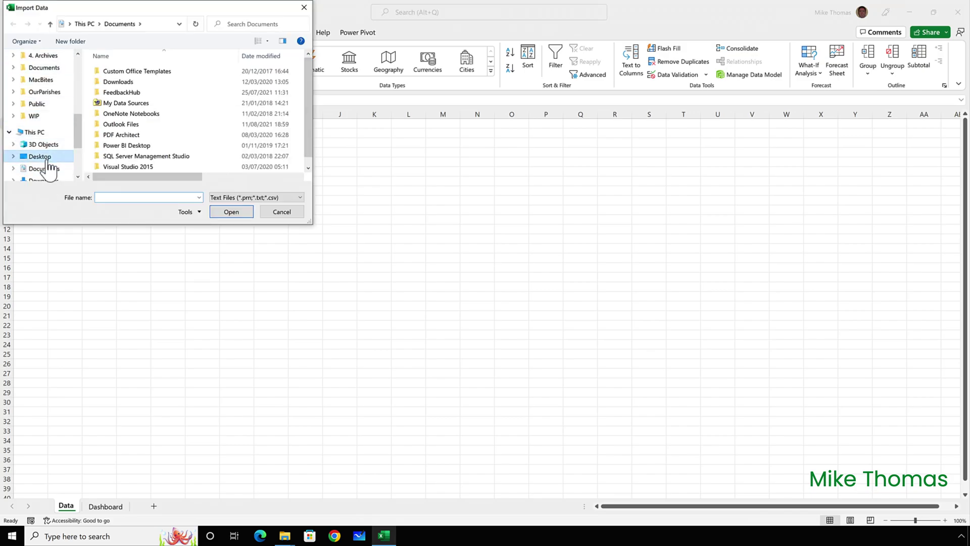
pyautogui.click(46, 157)
pyautogui.doubleClick(125, 68)
pyautogui.doubleClick(132, 70)
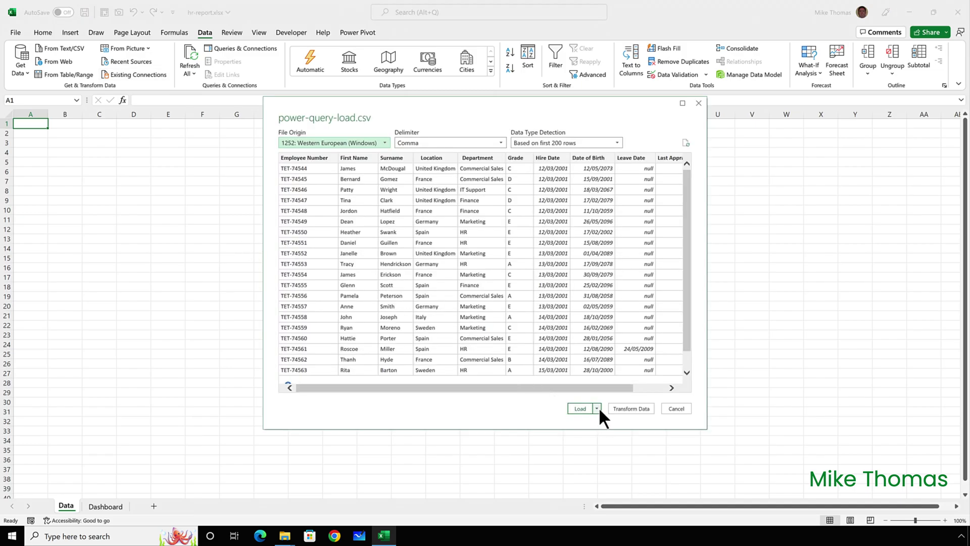
# - Load it as a connection only, added to the Data Model
pyautogui.click(596, 408)
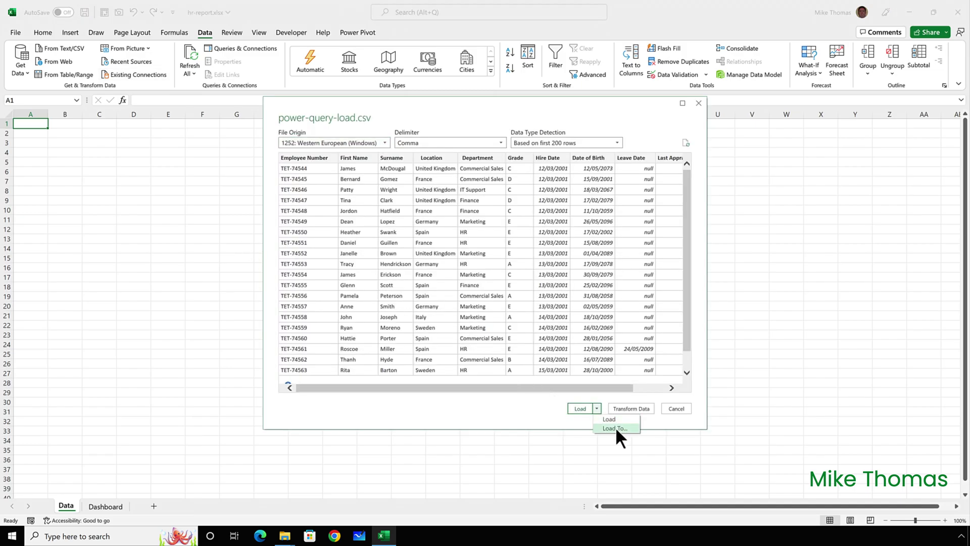
pyautogui.click(616, 427)
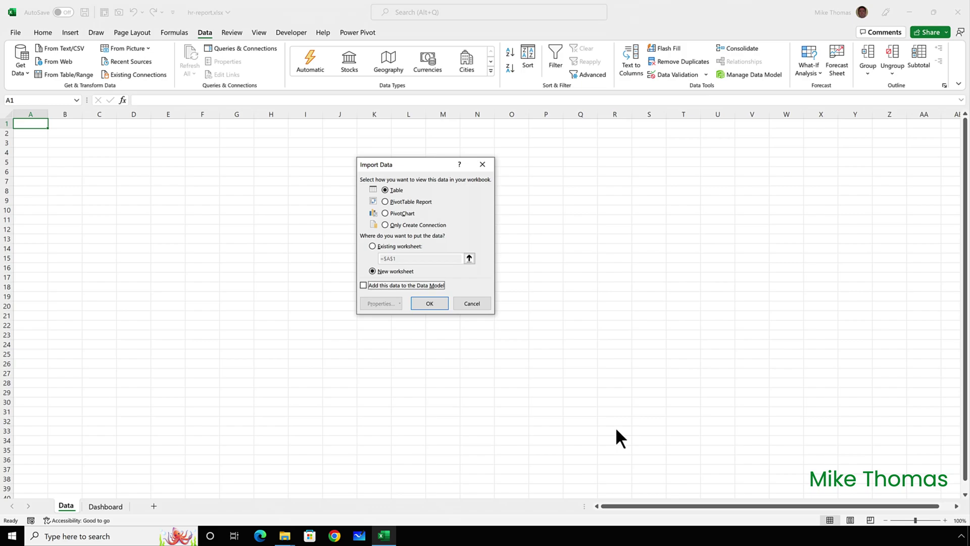
pyautogui.click(419, 284)
pyautogui.click(408, 225)
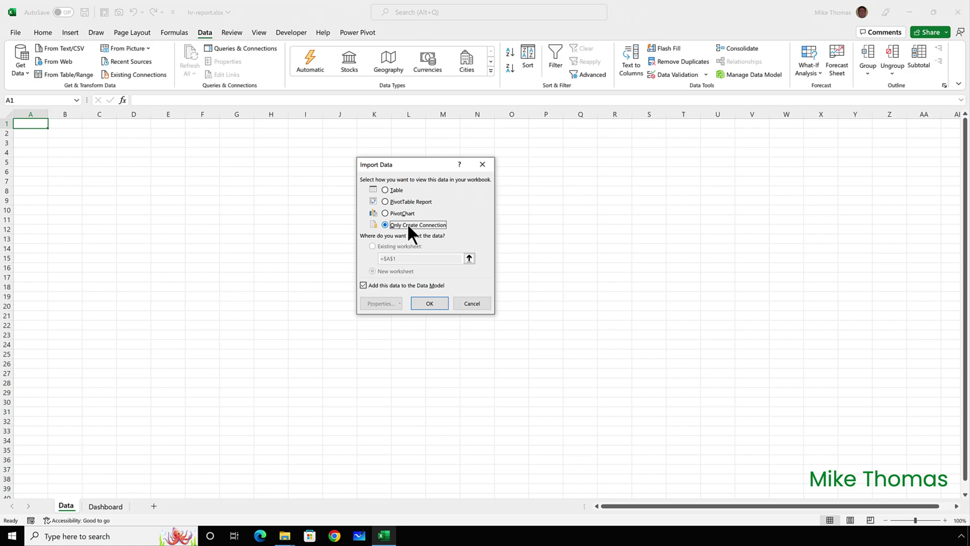
pyautogui.click(429, 303)
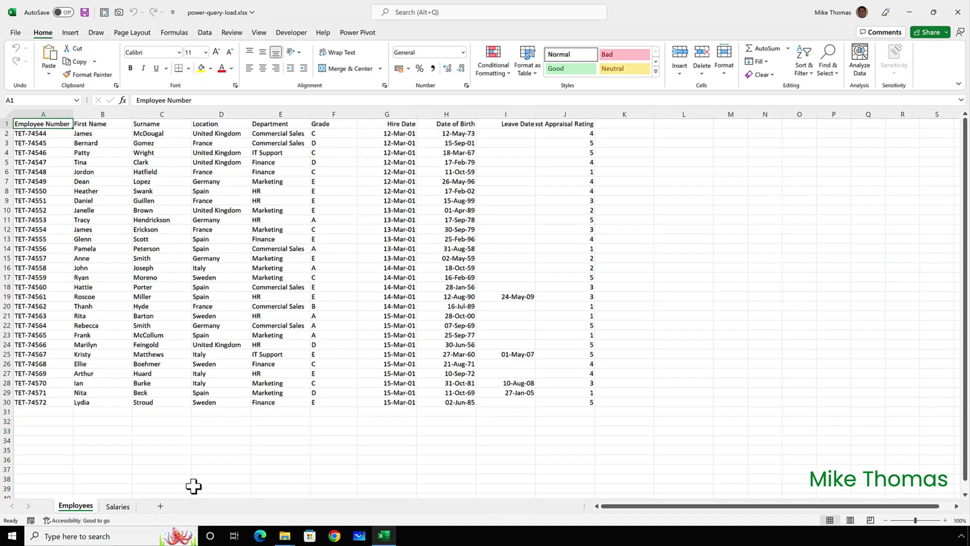
# - Review the Salaries and Employees sheets of power-query-load.xlsx, ending on Salaries
pyautogui.click(118, 505)
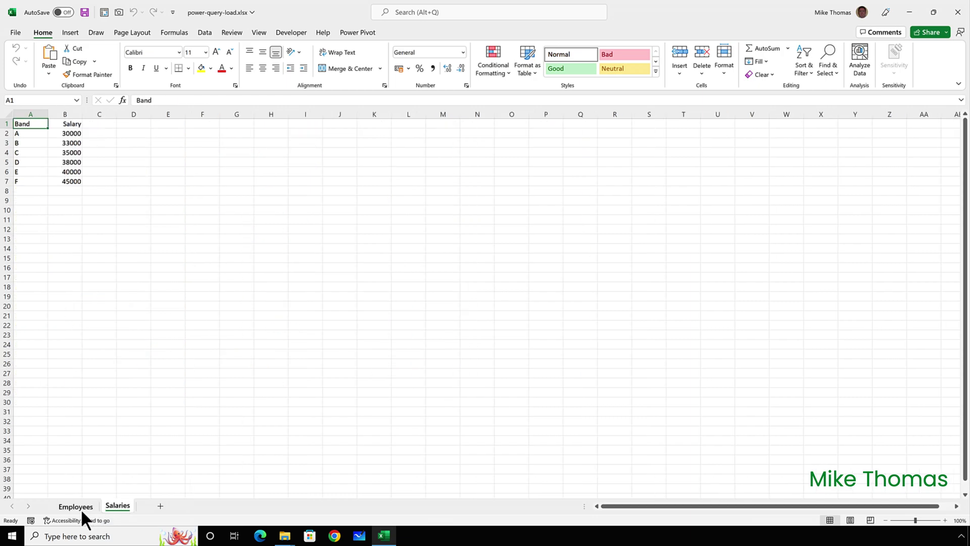
pyautogui.click(81, 507)
pyautogui.click(120, 505)
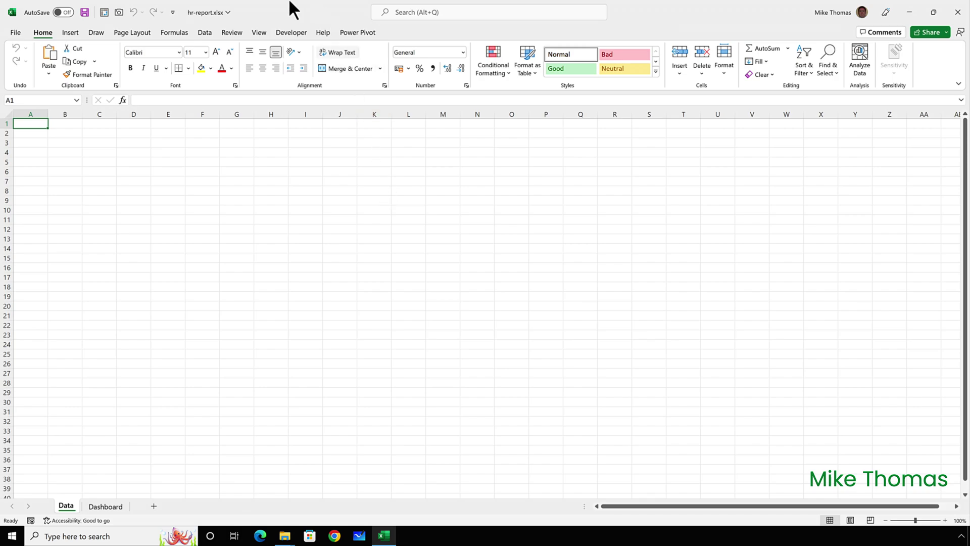
# - Open Desktop\Data\power-query-load.xlsx through Get Data > From Excel Workbook
pyautogui.click(207, 31)
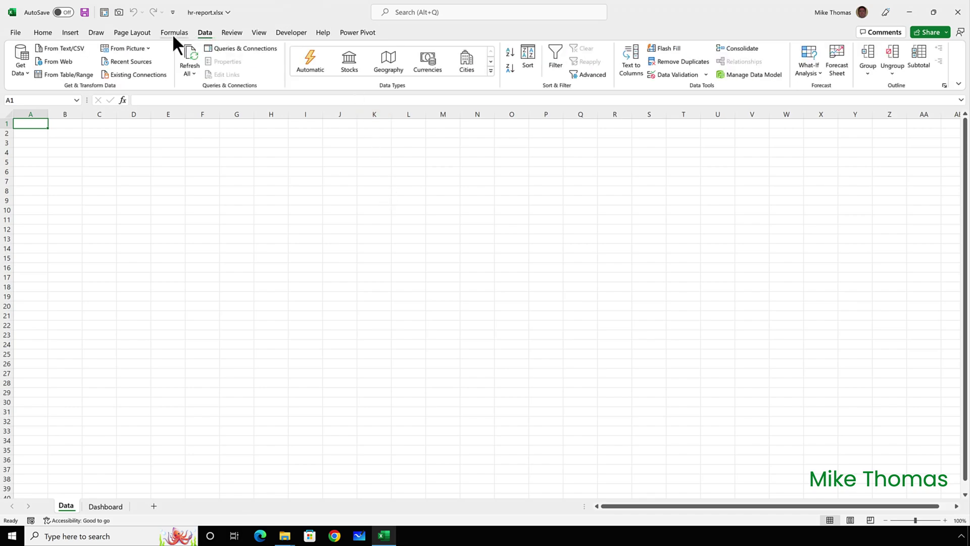
pyautogui.click(21, 68)
pyautogui.moveTo(45, 89)
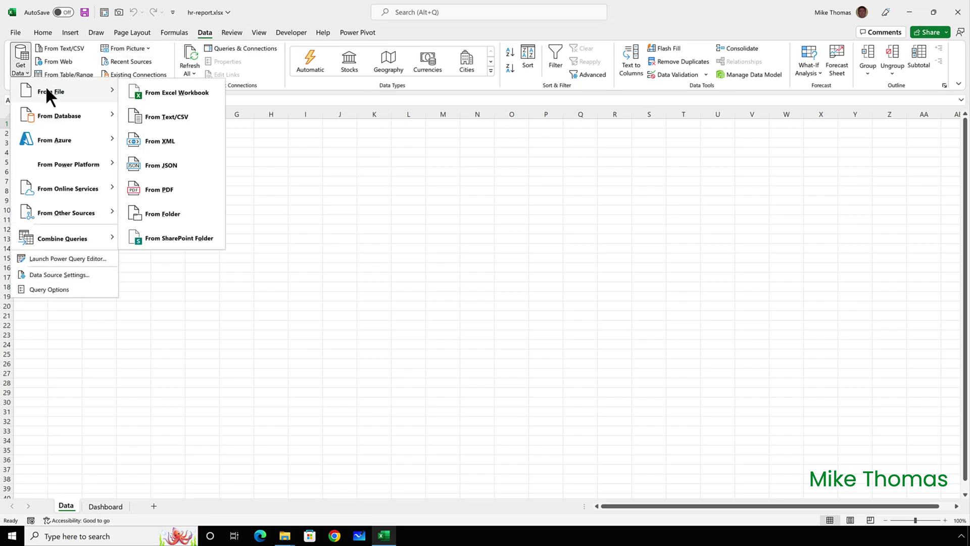
pyautogui.click(183, 94)
pyautogui.click(48, 154)
pyautogui.doubleClick(123, 70)
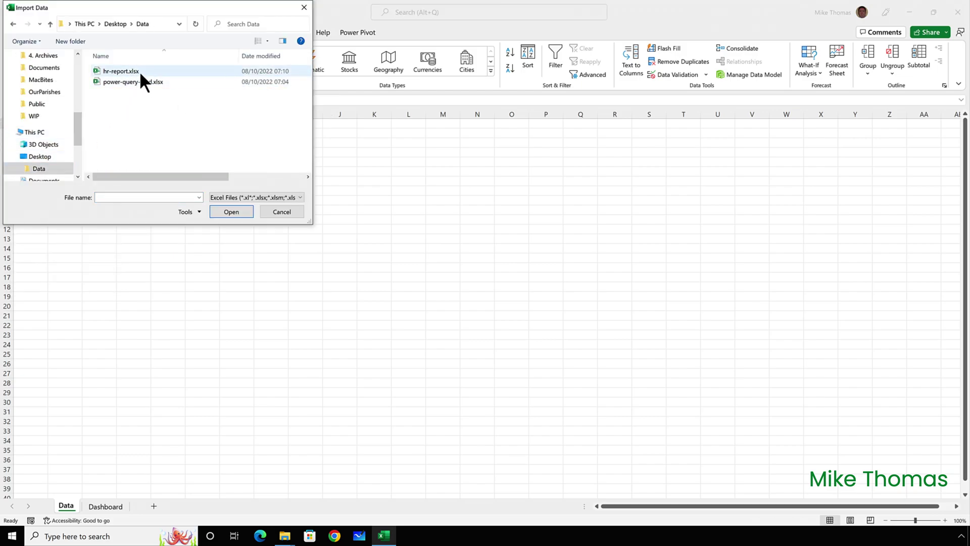
pyautogui.click(133, 82)
pyautogui.click(230, 210)
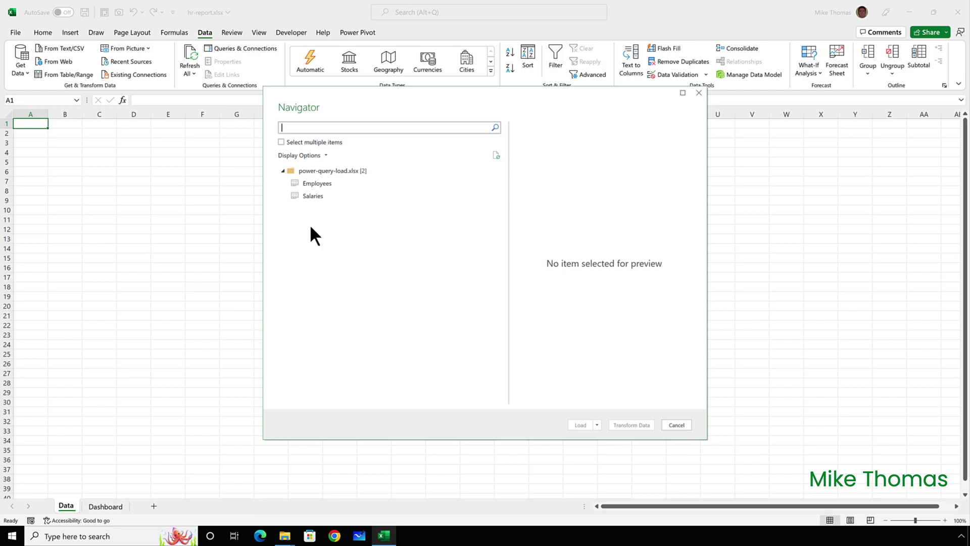
# - Select both the Employees and Salaries tables in the Navigator and load them
pyautogui.click(283, 141)
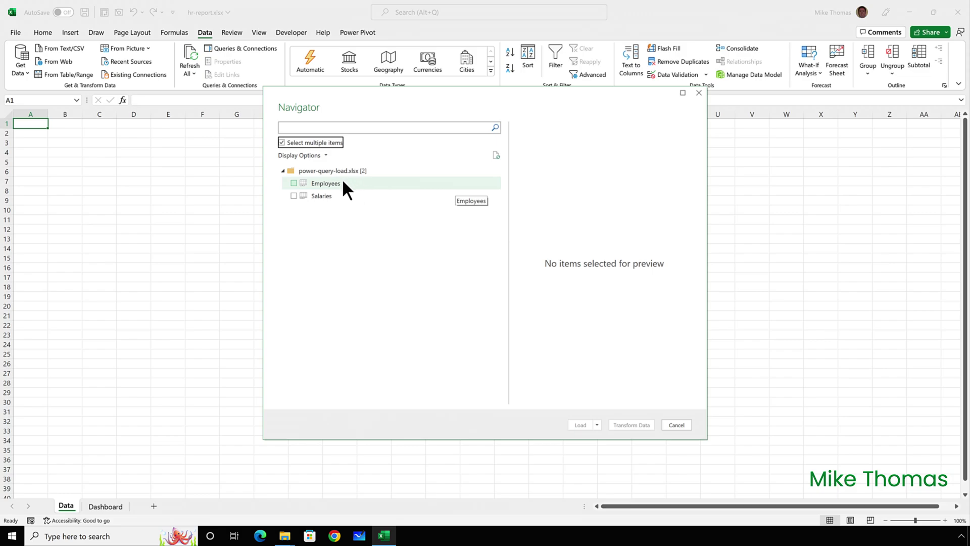
pyautogui.click(293, 183)
pyautogui.click(294, 196)
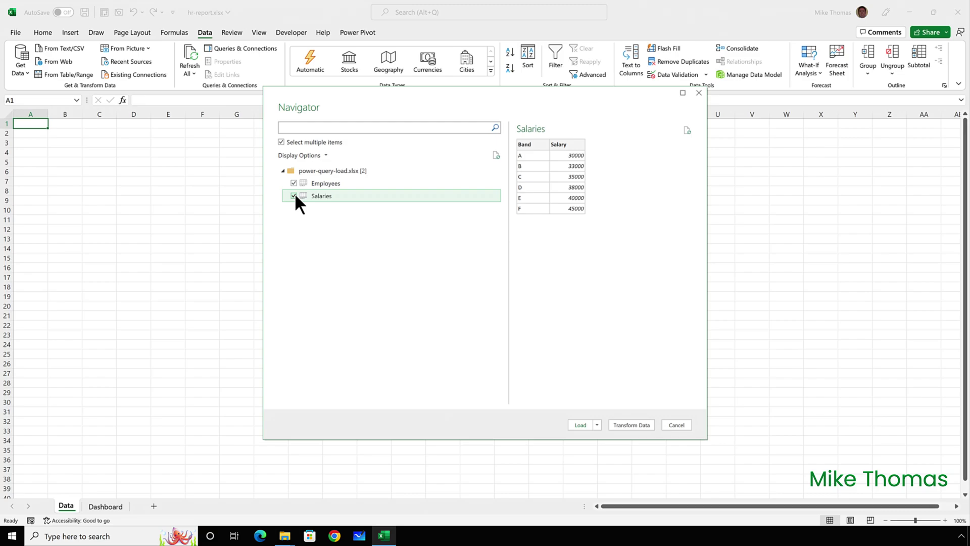
pyautogui.click(579, 425)
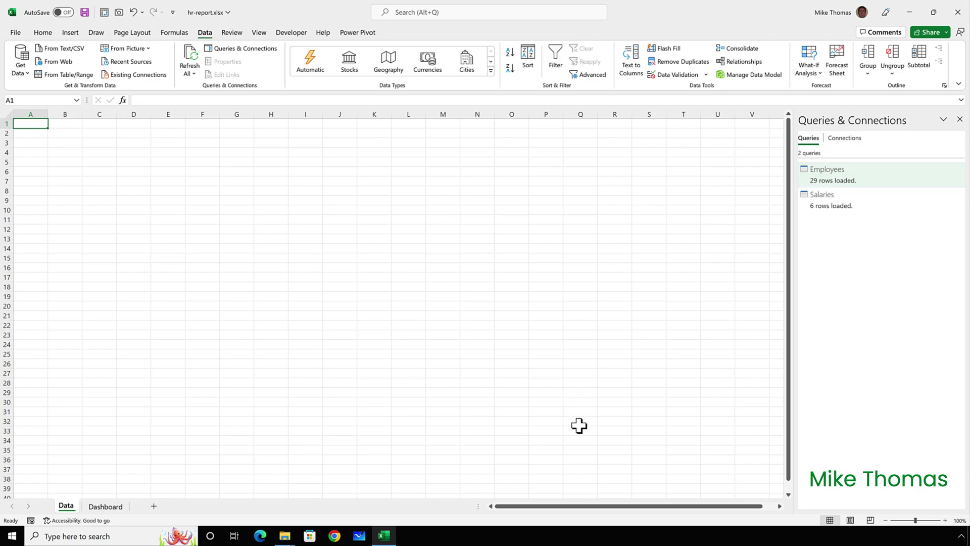
pyautogui.click(105, 506)
pyautogui.click(65, 506)
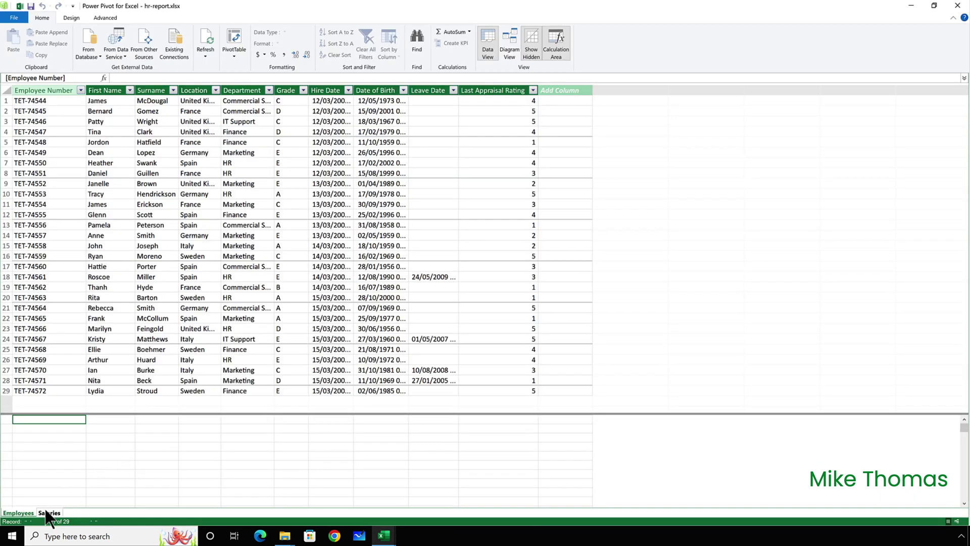
# - View the Salaries table in the Power Pivot data model window
pyautogui.click(45, 512)
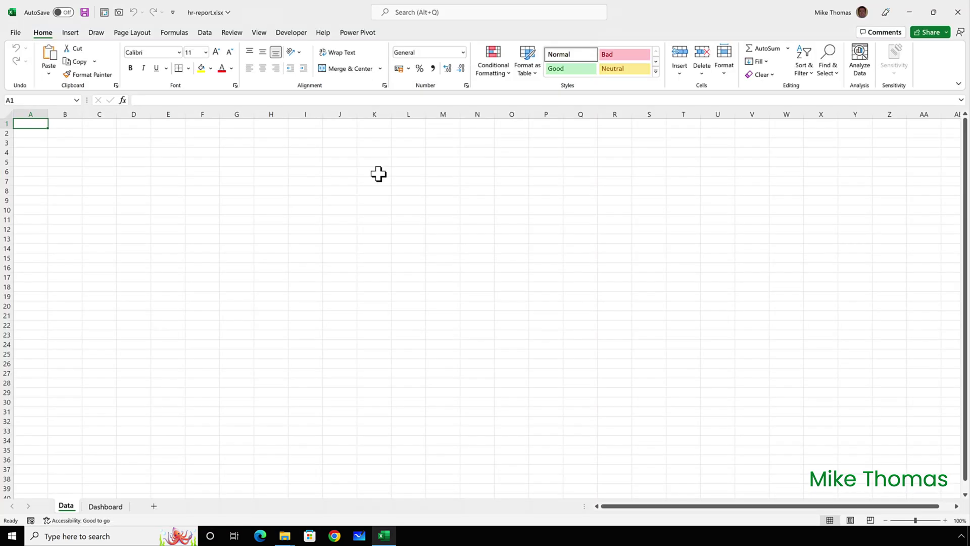
# - Open power-query-load.xlsx from Desktop\Data via Get Data > From Excel Workbook
pyautogui.click(205, 31)
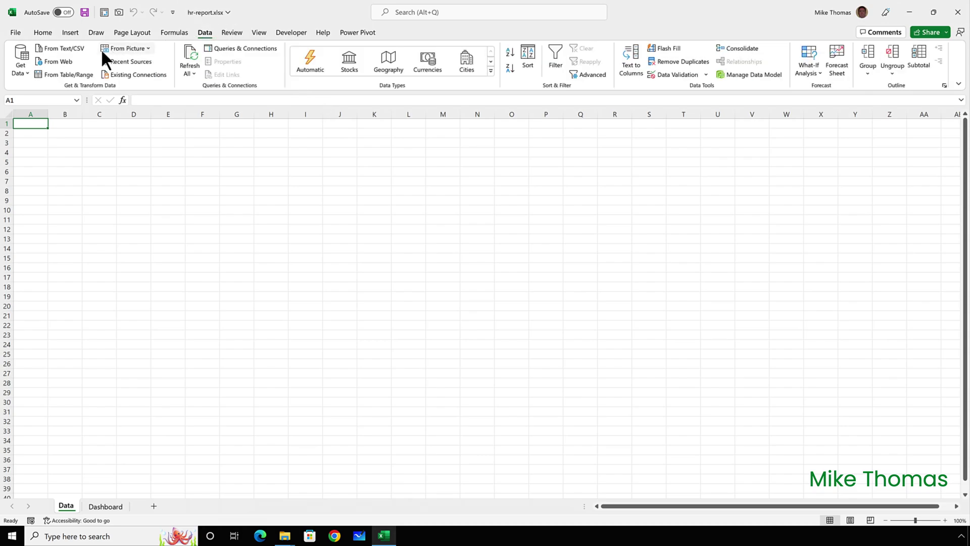
pyautogui.click(25, 64)
pyautogui.moveTo(97, 90)
pyautogui.click(151, 91)
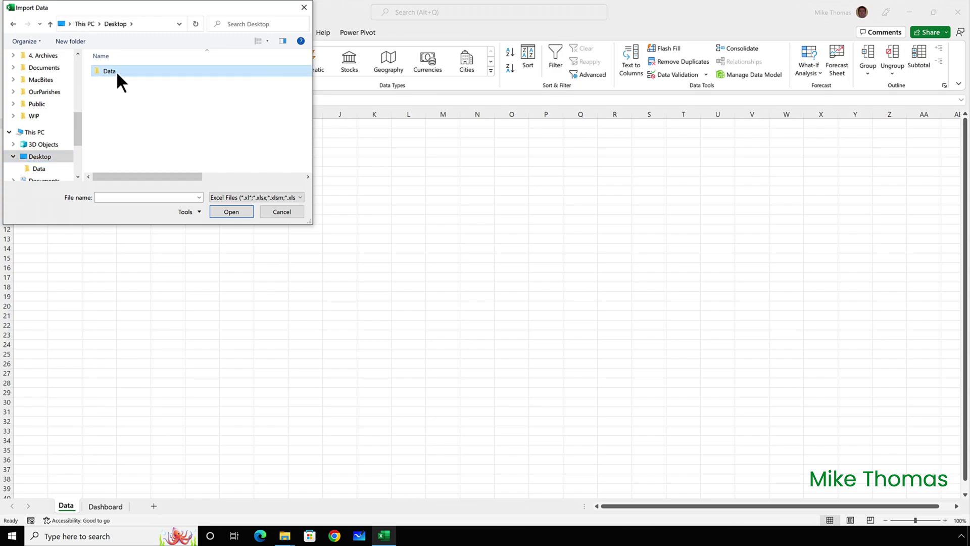
pyautogui.doubleClick(116, 71)
pyautogui.doubleClick(144, 81)
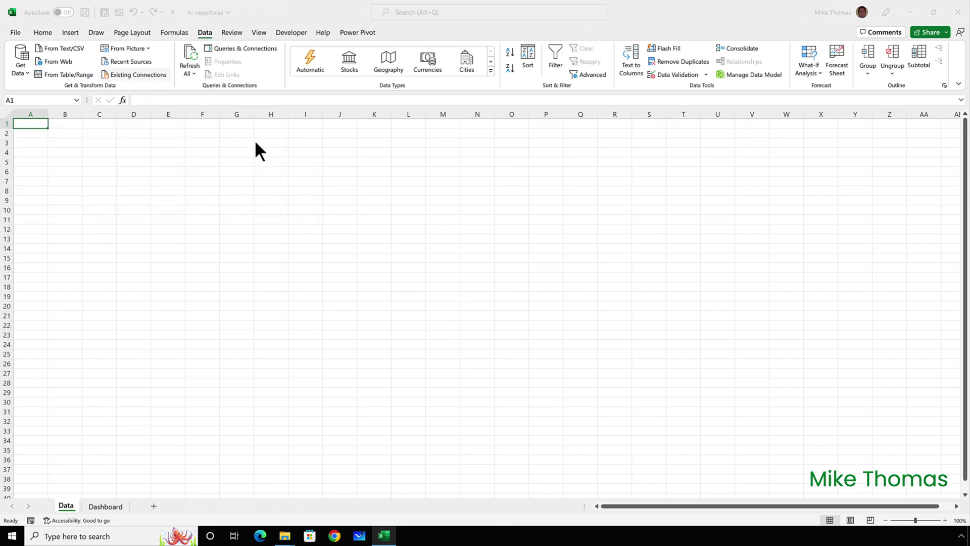
# - Select multiple items, tick Employees and Salaries, and show the Load choices
pyautogui.click(282, 142)
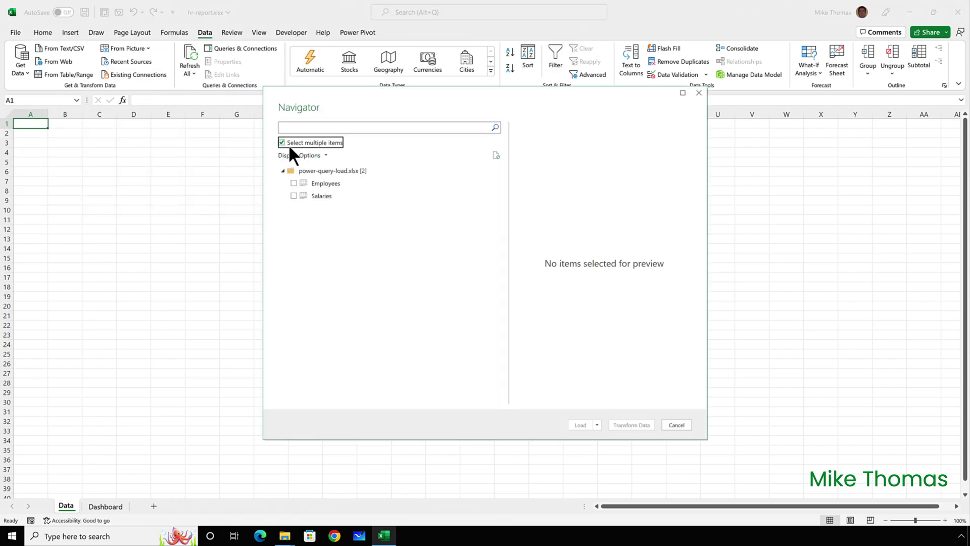
pyautogui.click(294, 183)
pyautogui.click(294, 195)
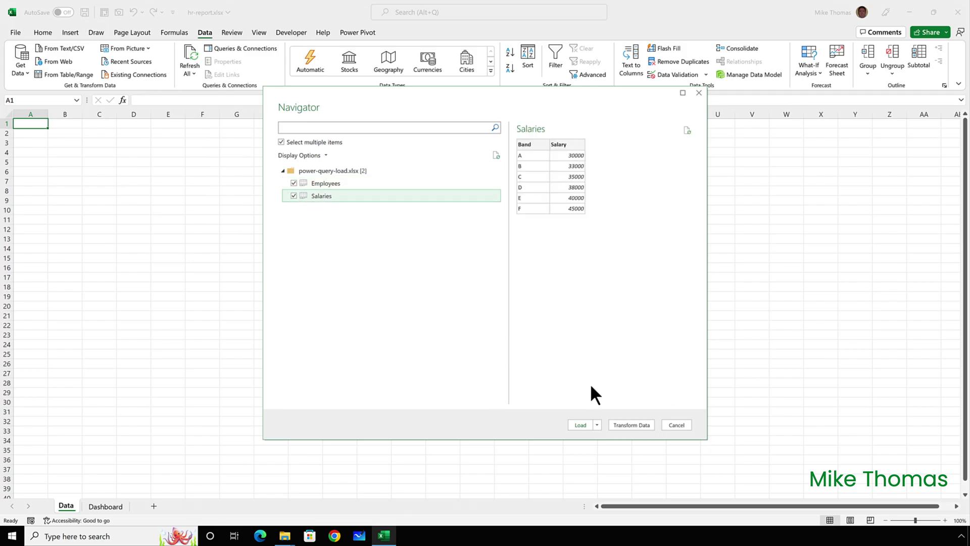
pyautogui.click(597, 424)
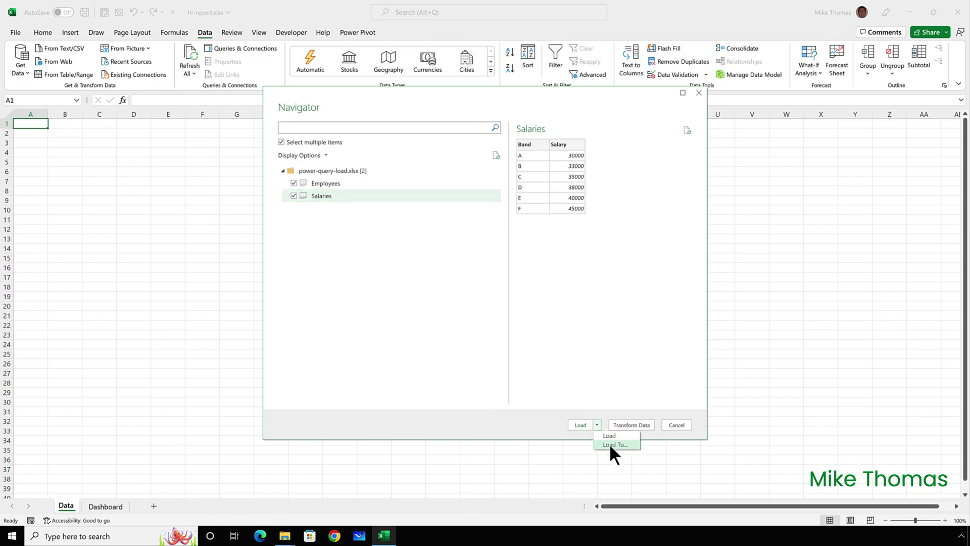
# - Load Employees and Salaries as worksheet tables without adding them to the Data Model
pyautogui.click(609, 444)
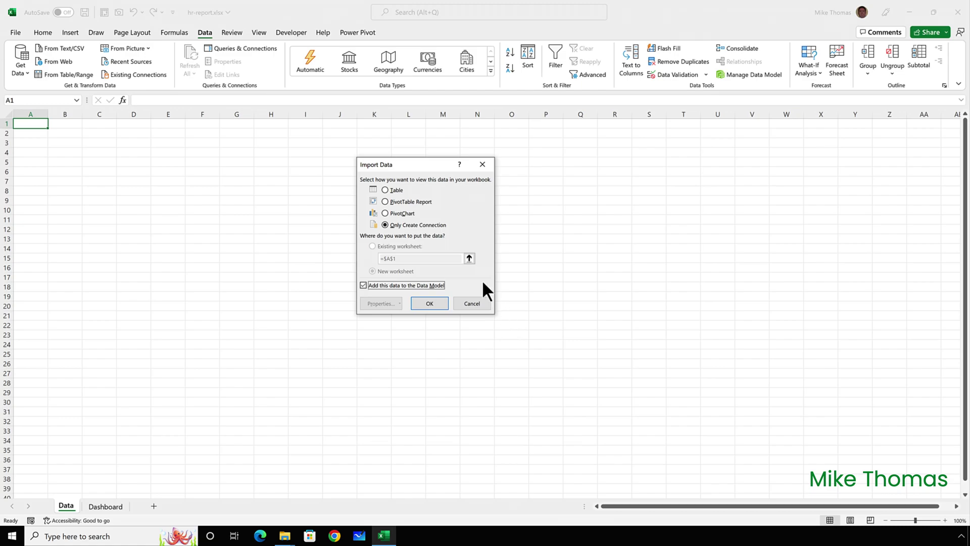
pyautogui.click(385, 190)
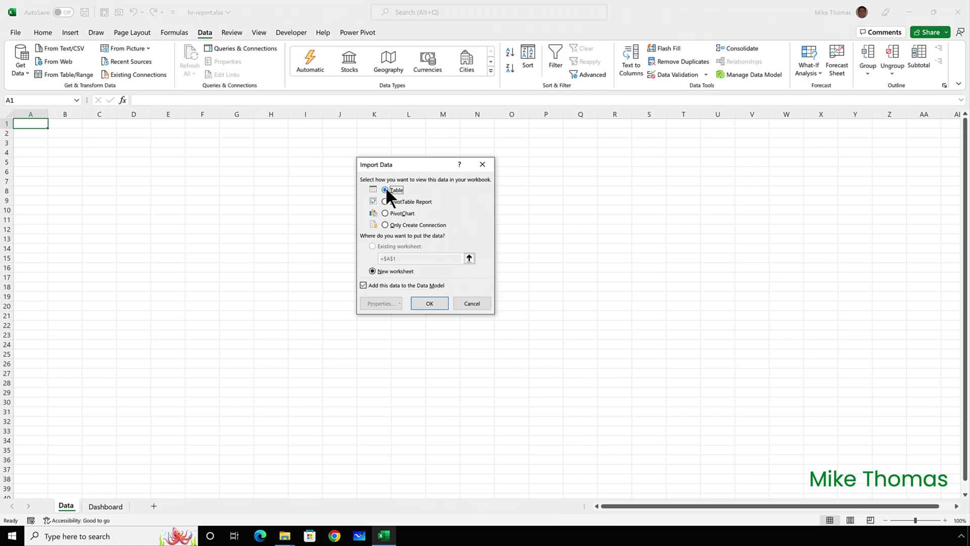
pyautogui.click(363, 285)
pyautogui.click(429, 304)
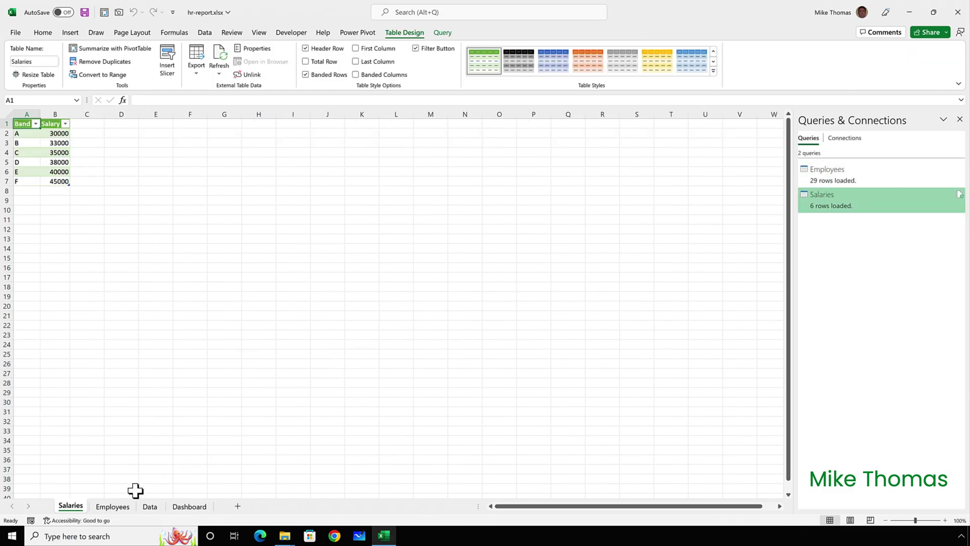
pyautogui.click(117, 505)
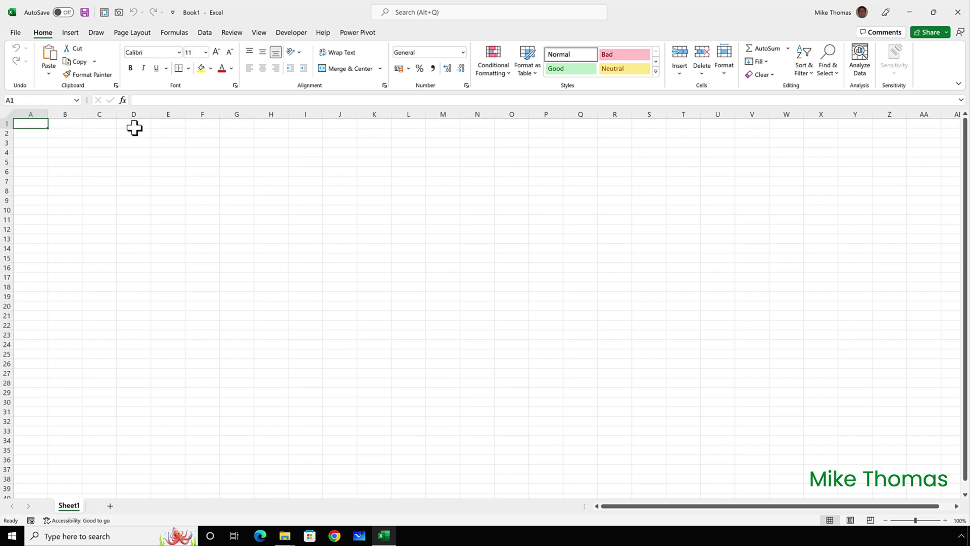
# - Set custom default query loading in Query Options: Data Model on, worksheet off
pyautogui.click(204, 32)
pyautogui.click(21, 68)
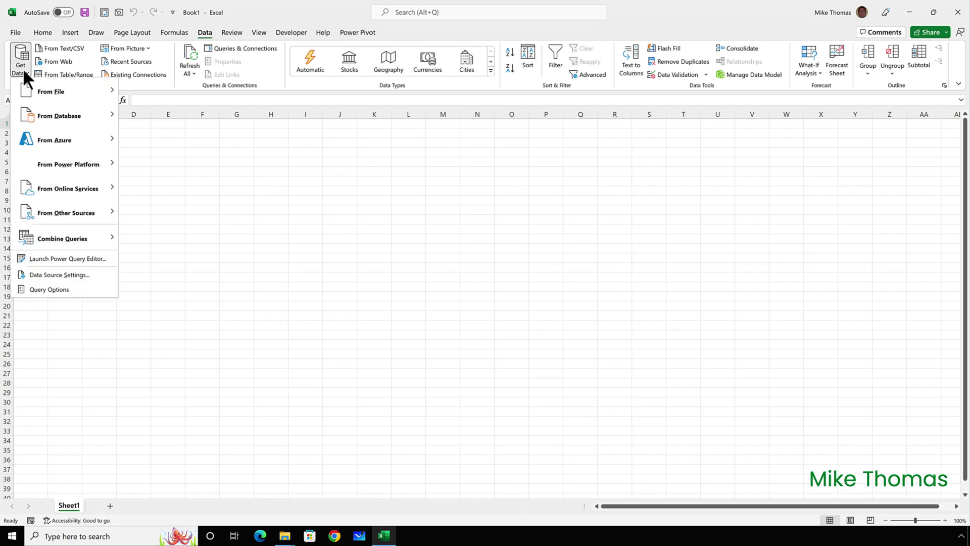
pyautogui.click(64, 290)
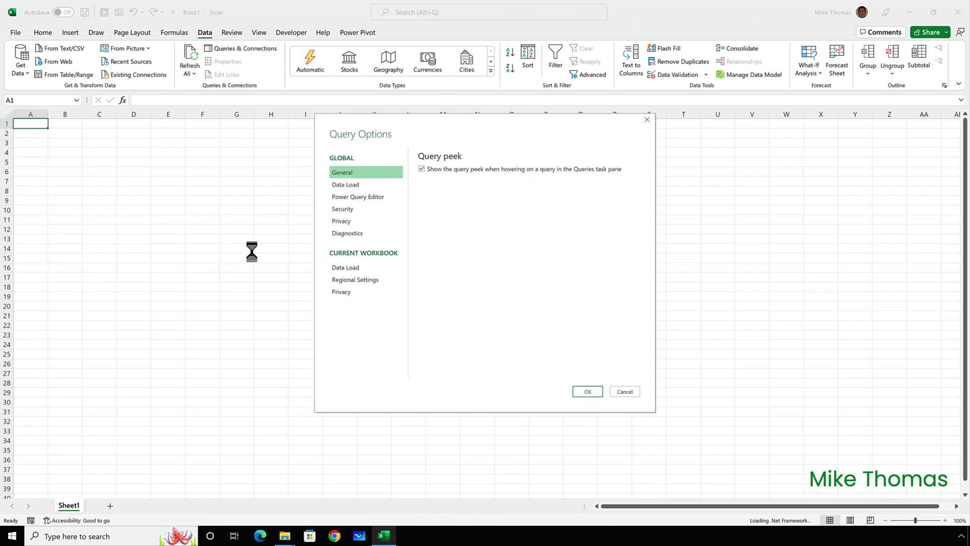
pyautogui.click(351, 184)
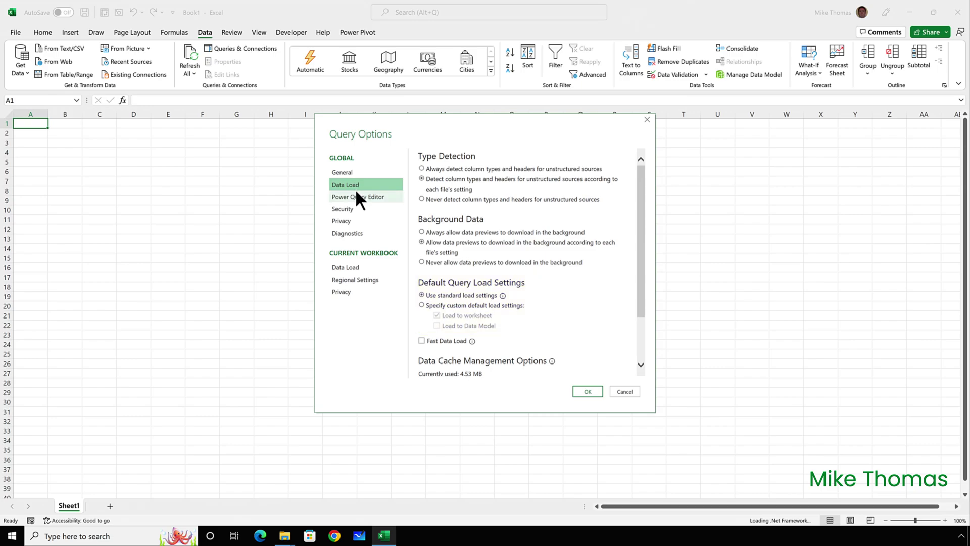
pyautogui.click(422, 304)
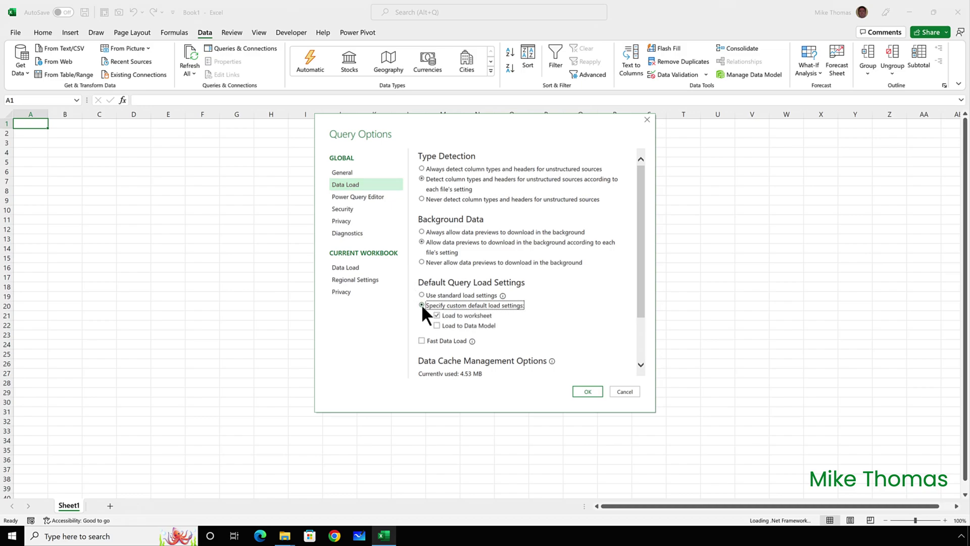
pyautogui.click(437, 326)
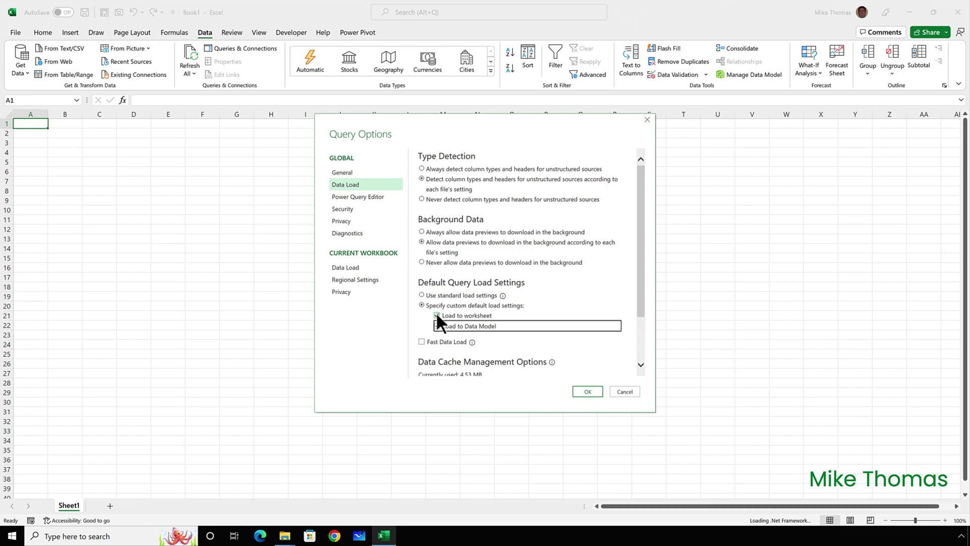
pyautogui.click(437, 314)
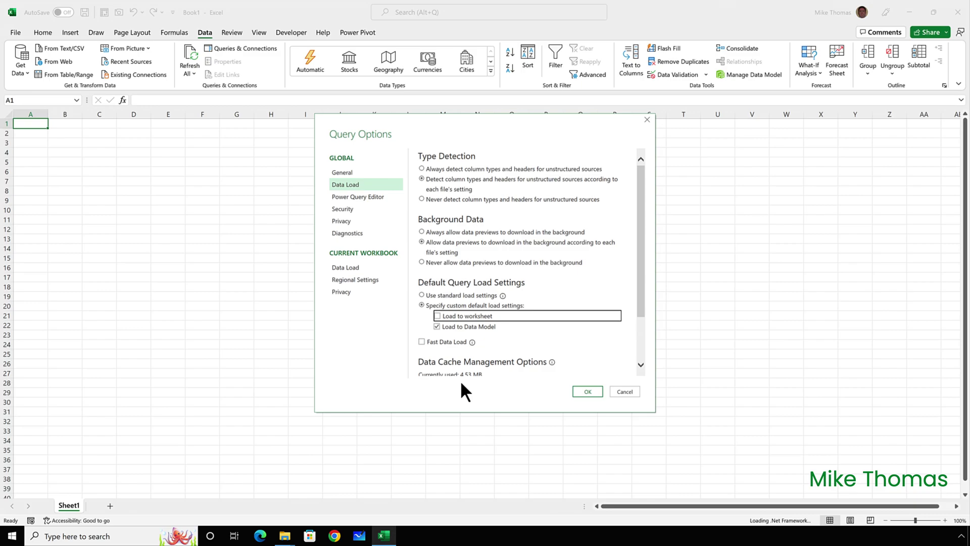
pyautogui.click(584, 391)
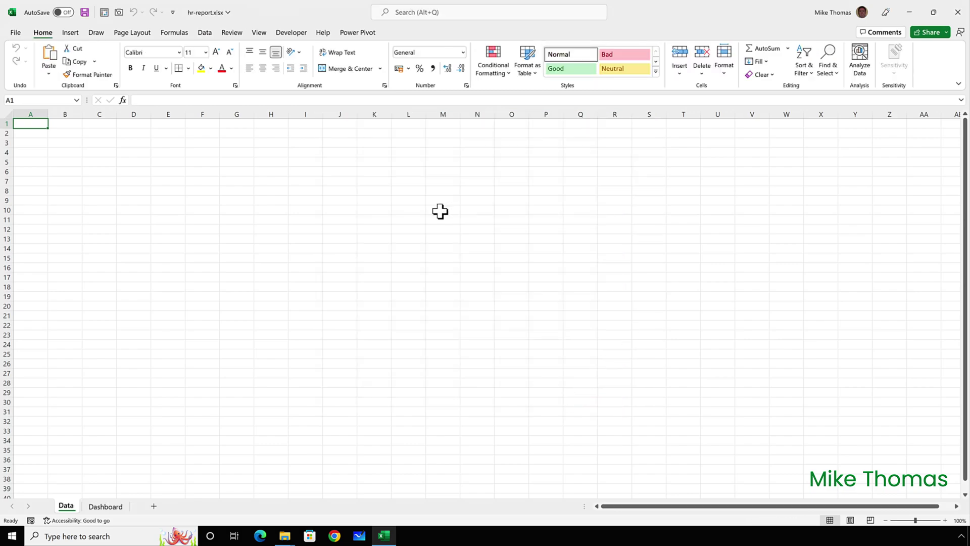
# - Import Desktop\Data\power-query-load.csv via From Text/CSV and load it with the default settings
pyautogui.click(204, 32)
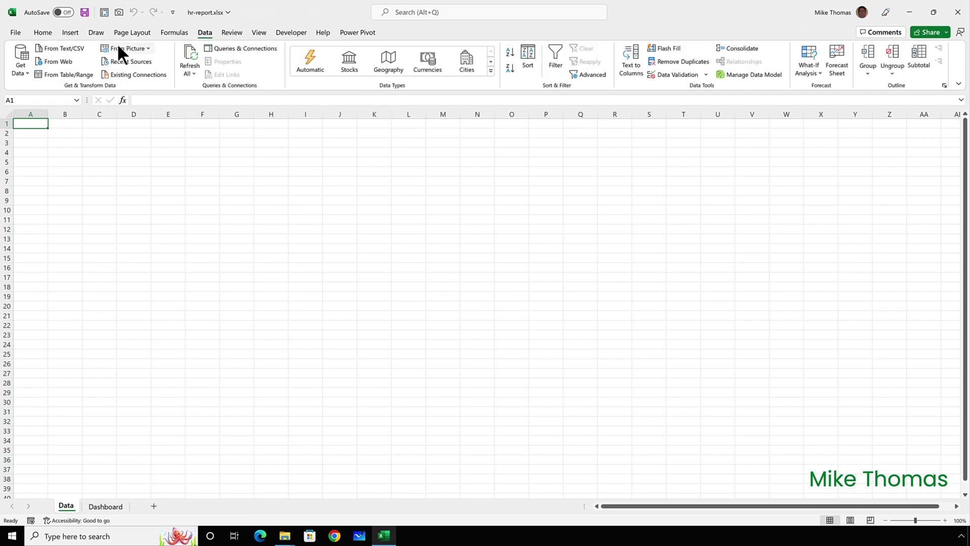
pyautogui.click(76, 47)
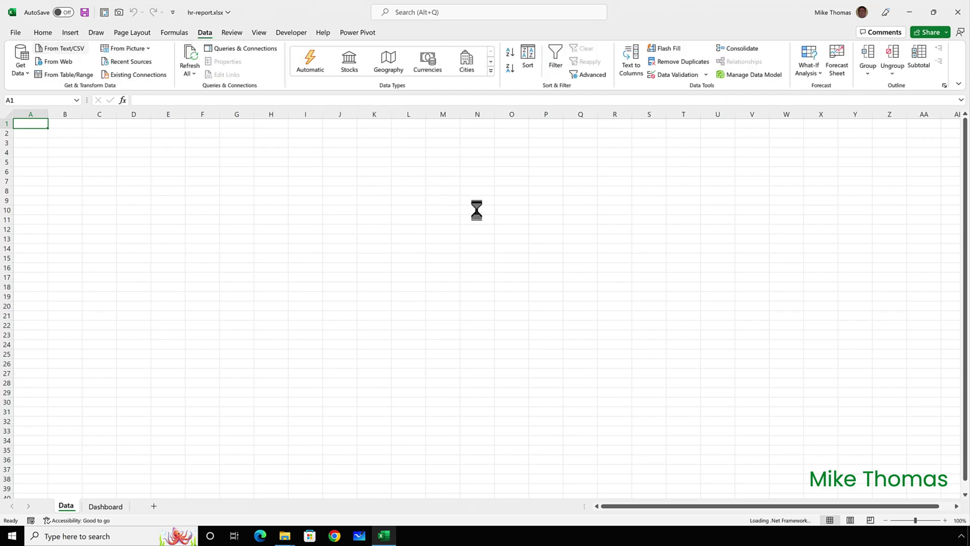
pyautogui.click(40, 156)
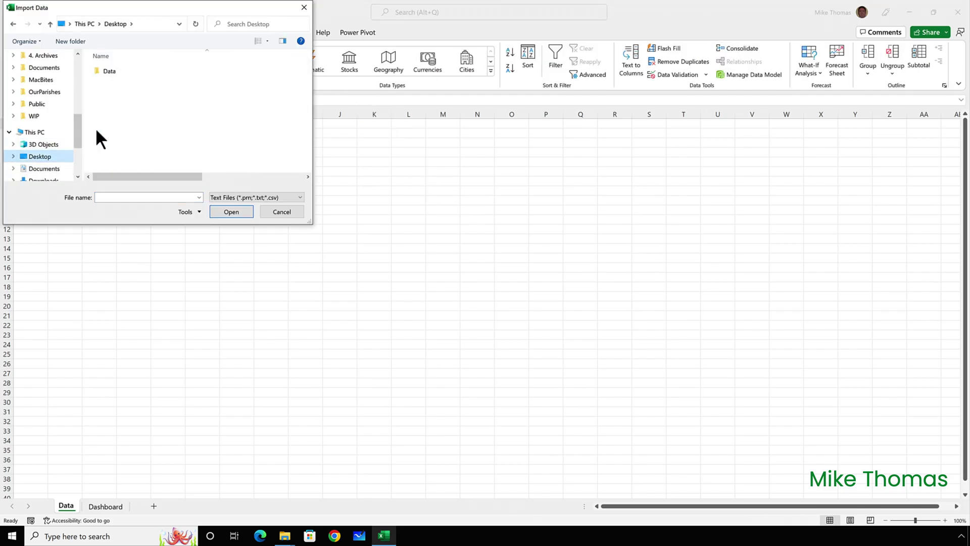
pyautogui.doubleClick(110, 72)
pyautogui.doubleClick(147, 71)
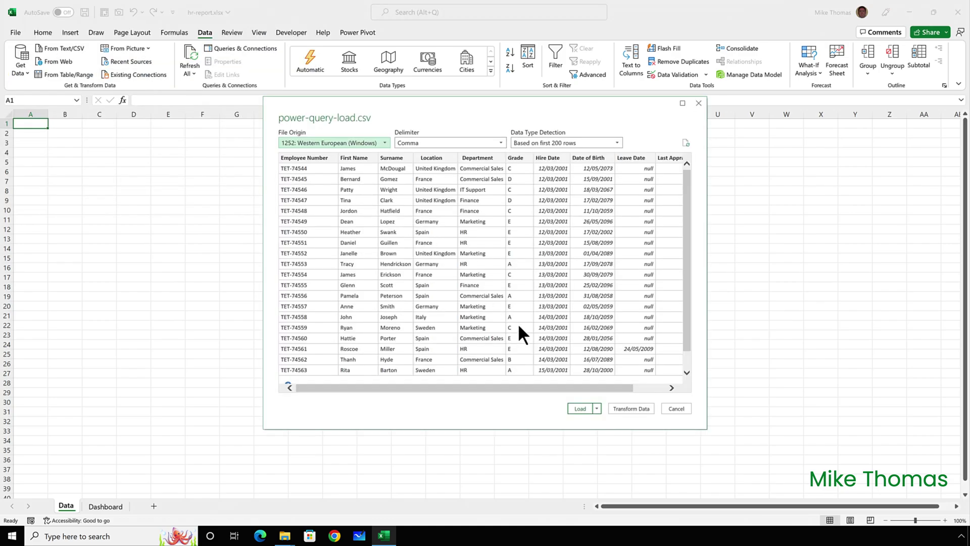
pyautogui.click(581, 406)
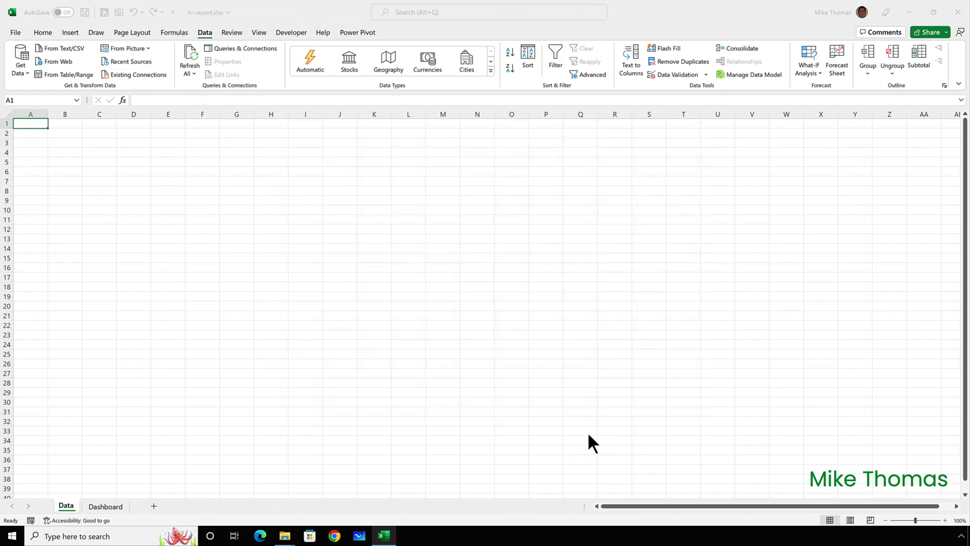